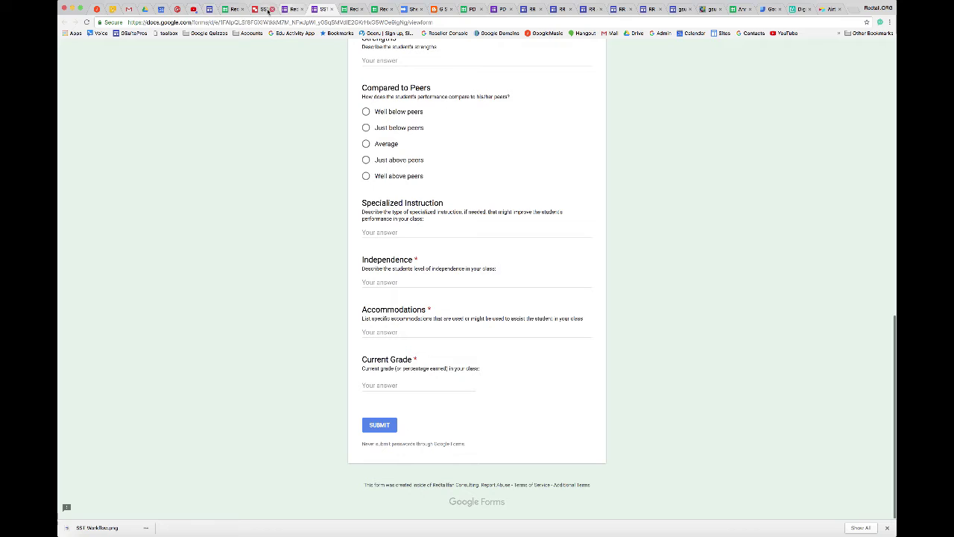
Switch to the SST Intervention Tracking Template spreadsheet after reviewing the referral form
click(383, 9)
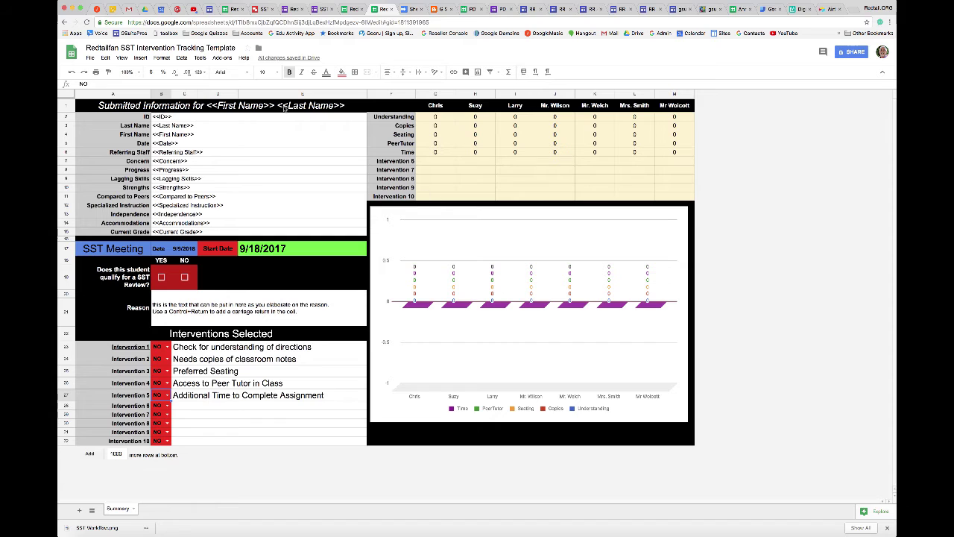
Open the Intervention Tracking 1 copy and review the student's submitted referral details down to Concern
click(234, 9)
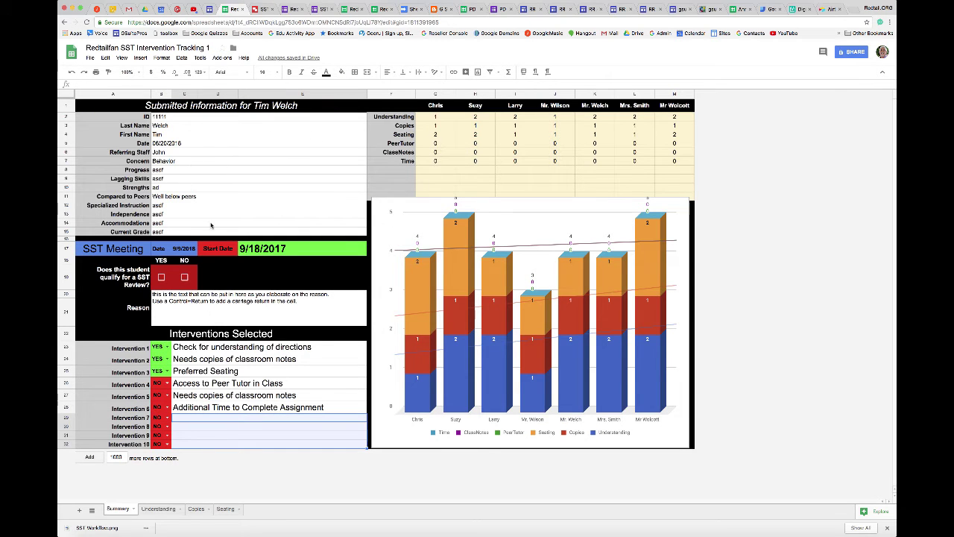
click(164, 117)
click(169, 126)
click(172, 135)
click(177, 143)
click(186, 155)
click(190, 163)
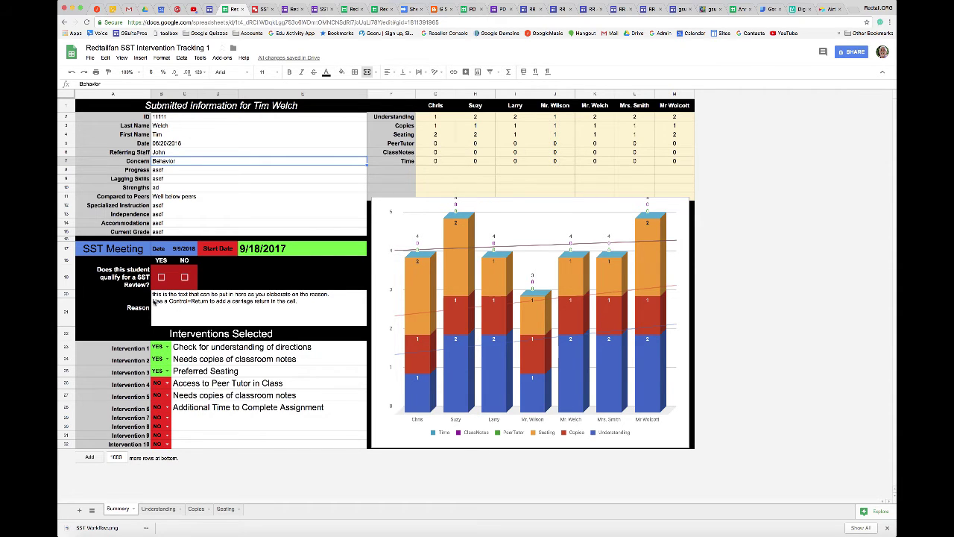
Mark the student YES for SST Review and keep the Start Date at 9/18/2017
click(161, 276)
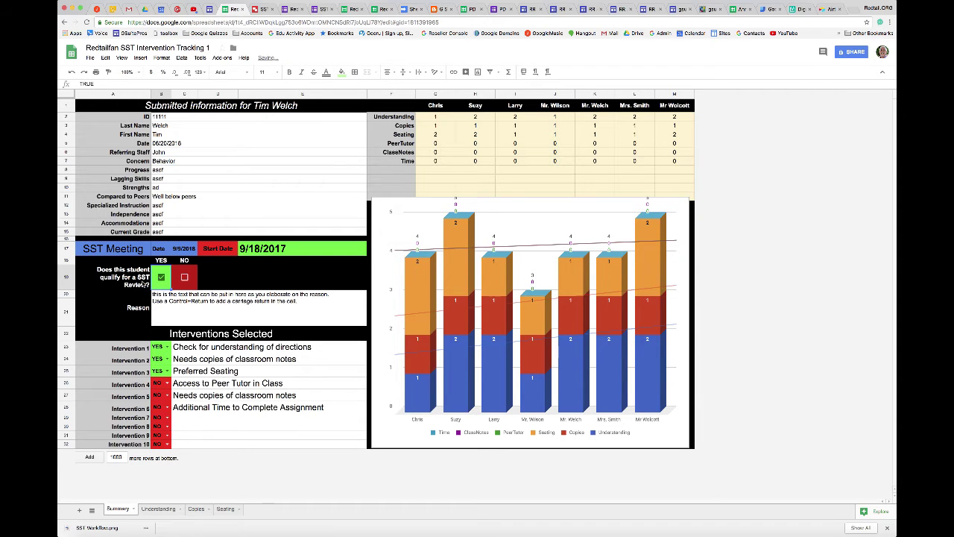
click(167, 306)
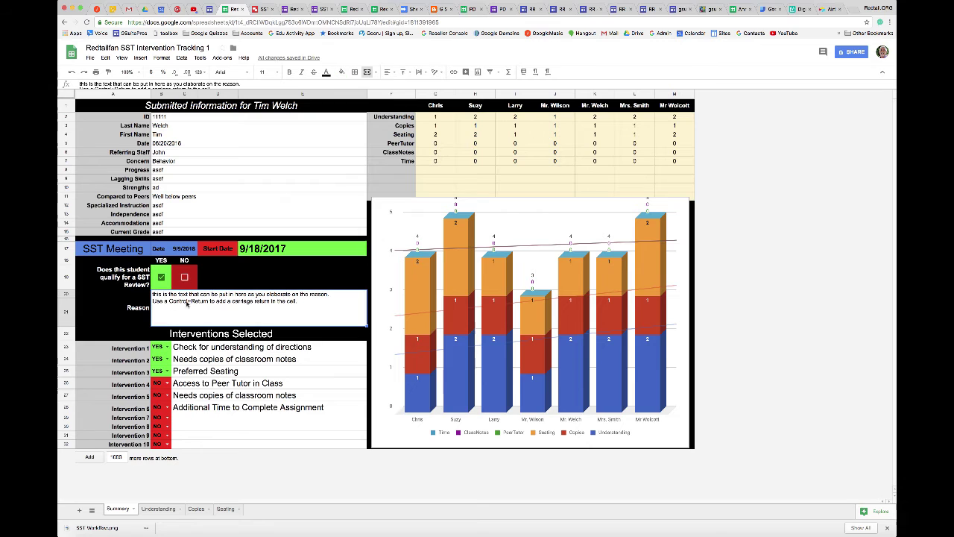
double_click(283, 249)
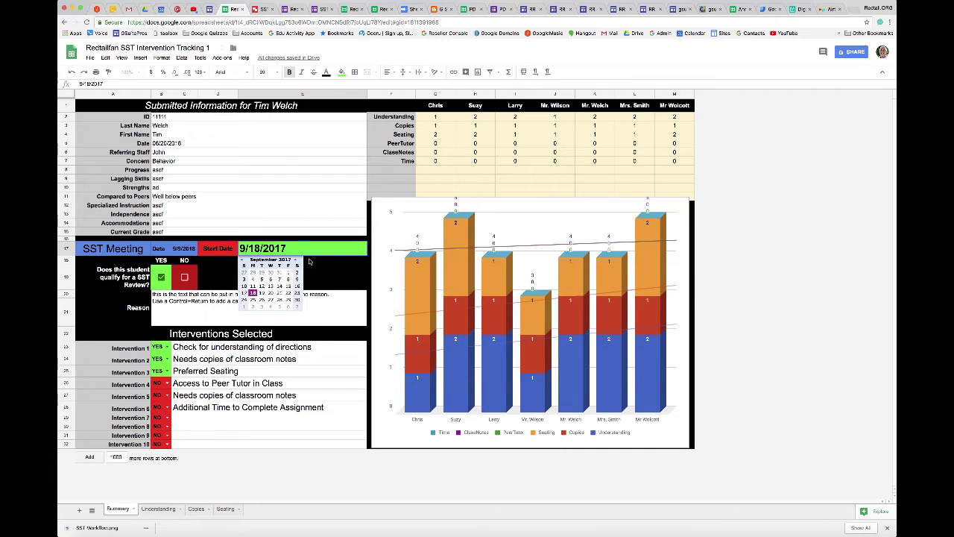
key(Return)
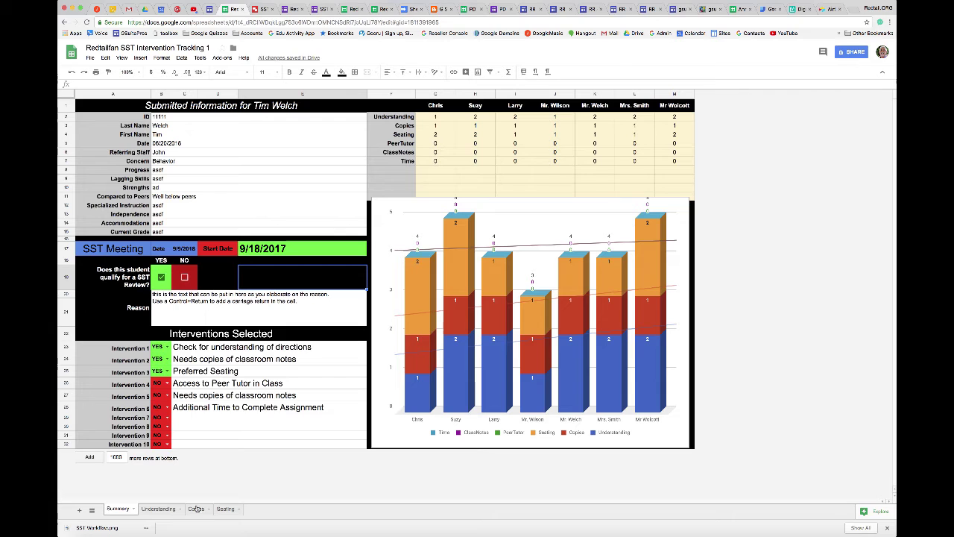
Compare the Summary sheet with the Understanding tracking sheet
click(160, 509)
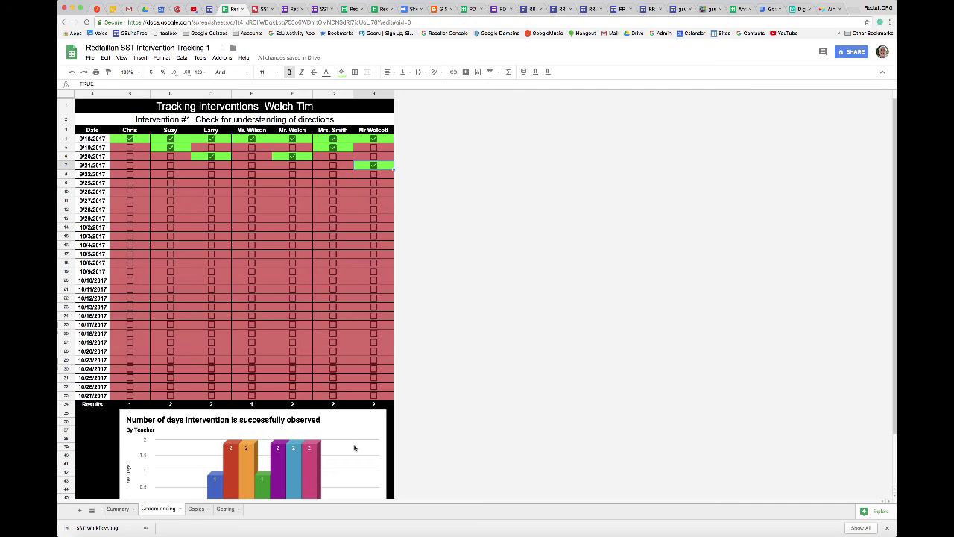
click(118, 509)
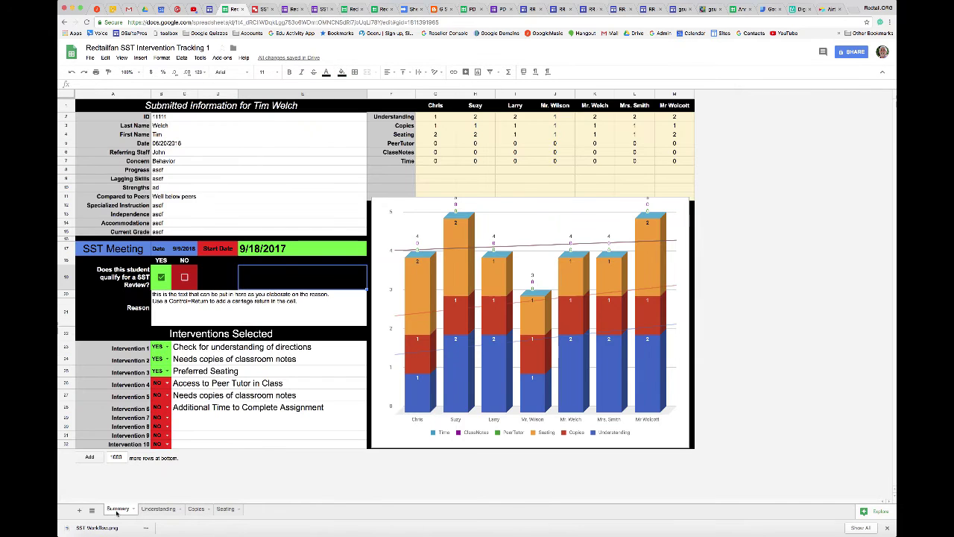
click(159, 509)
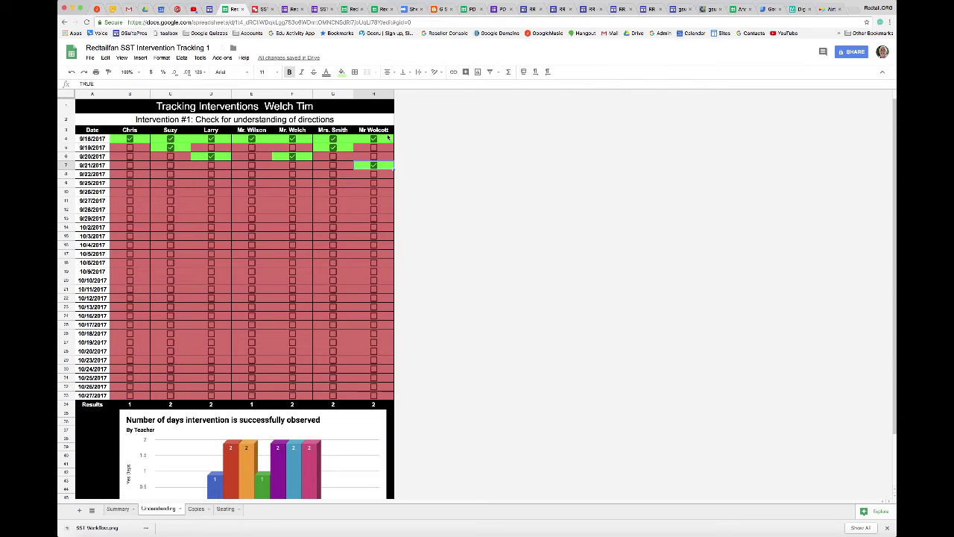
click(118, 509)
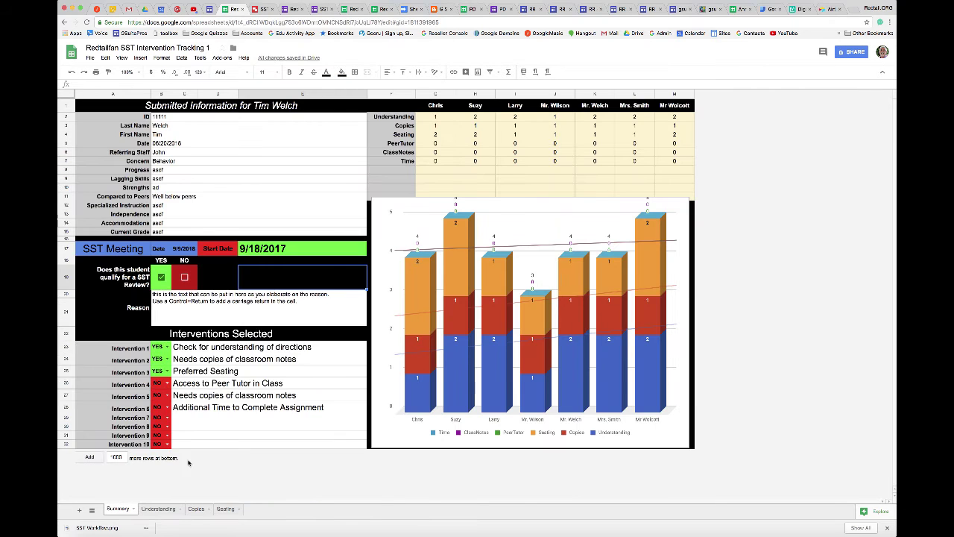
Rename the first teacher in C1 to a new name and confirm it on the Understanding sheet
click(441, 109)
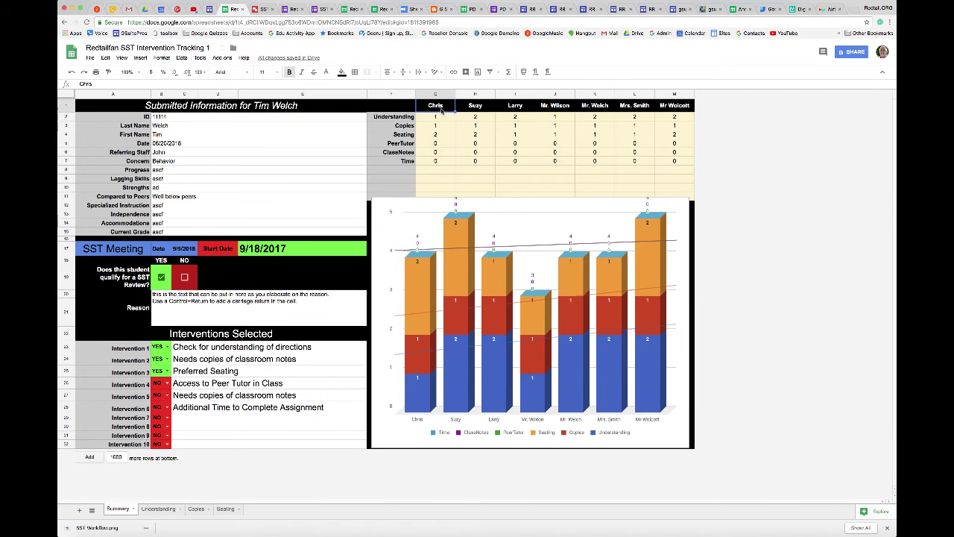
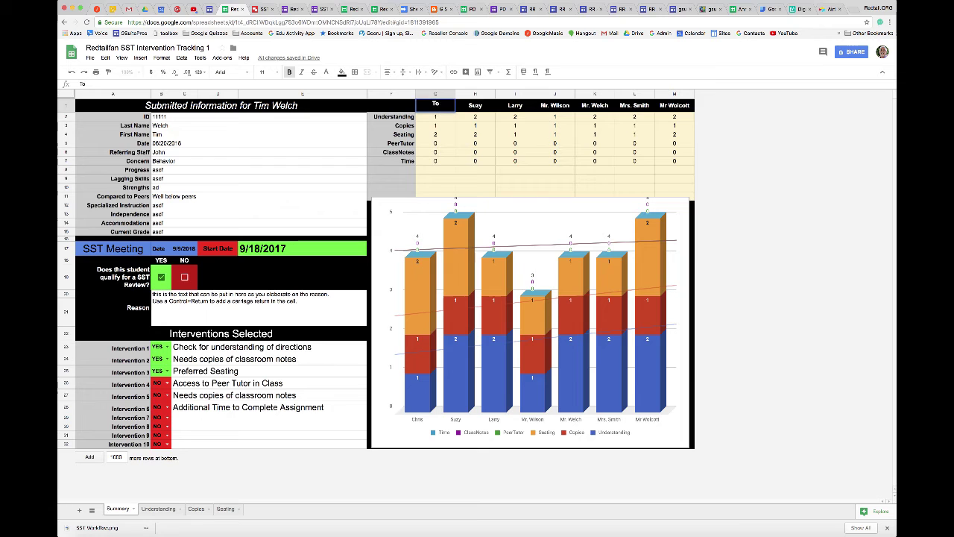
key(Return)
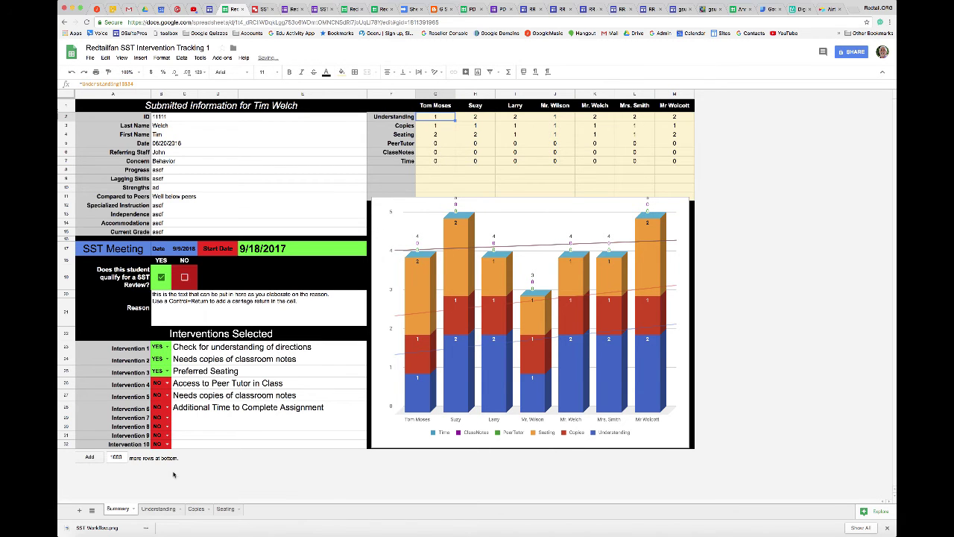
click(153, 509)
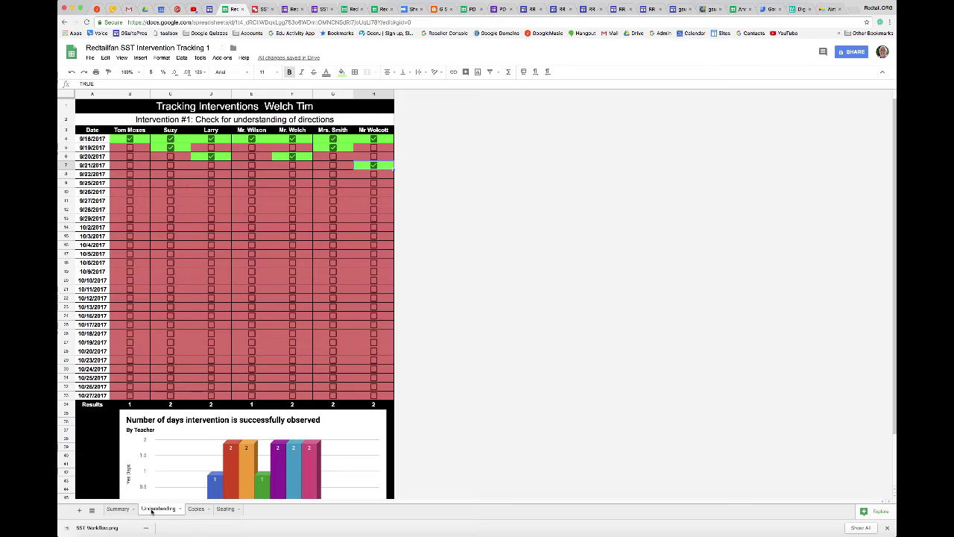
Look over the Copies and Seating grids, then toggle Intervention 1 to NO and back to YES
click(196, 509)
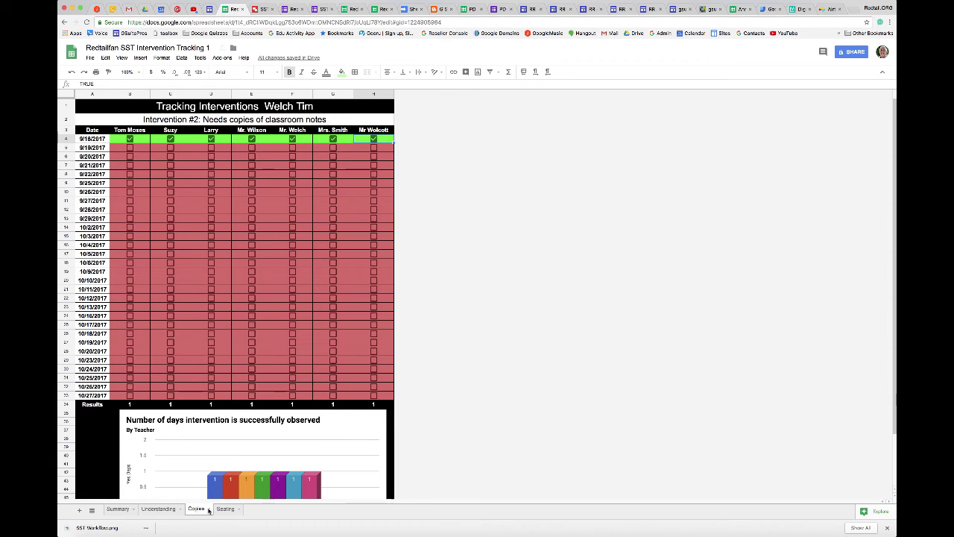
click(225, 509)
click(119, 510)
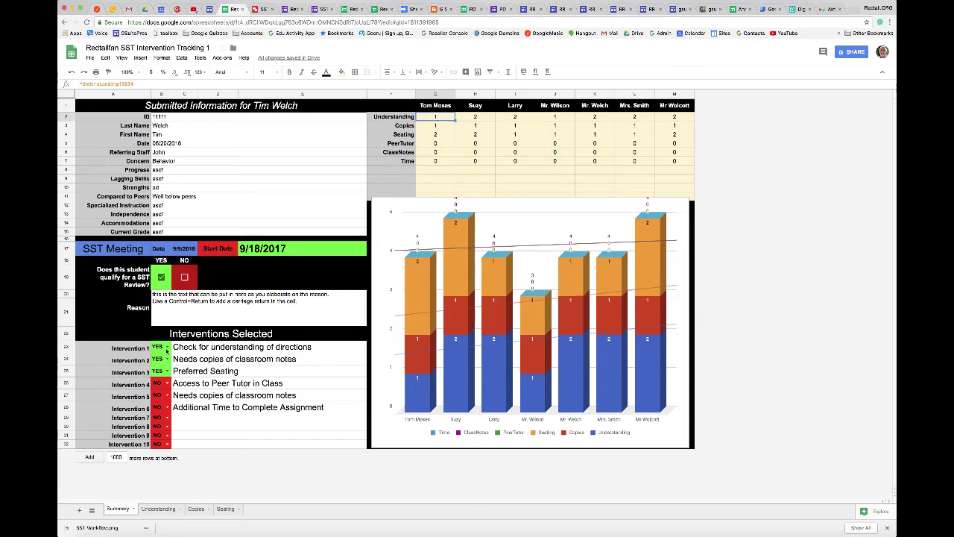
click(167, 347)
click(164, 371)
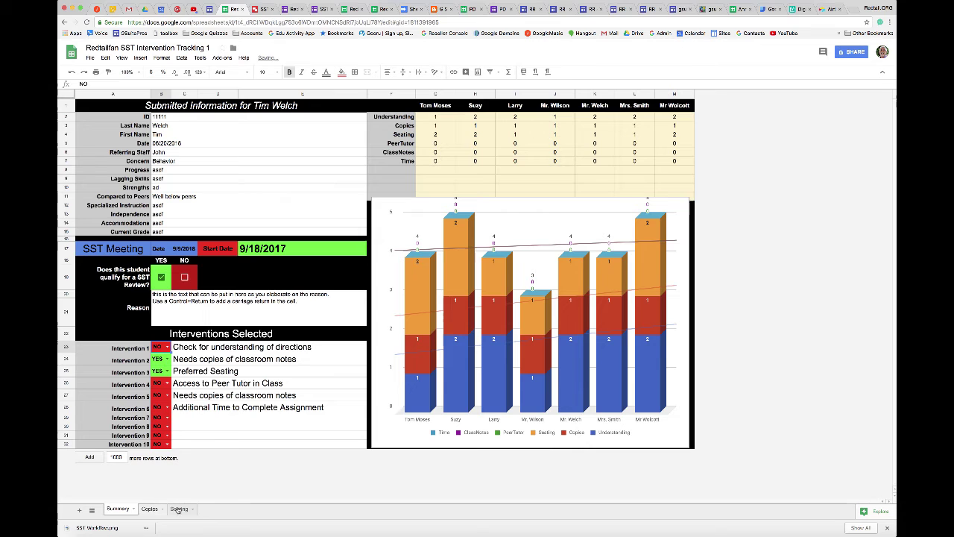
click(167, 347)
click(161, 359)
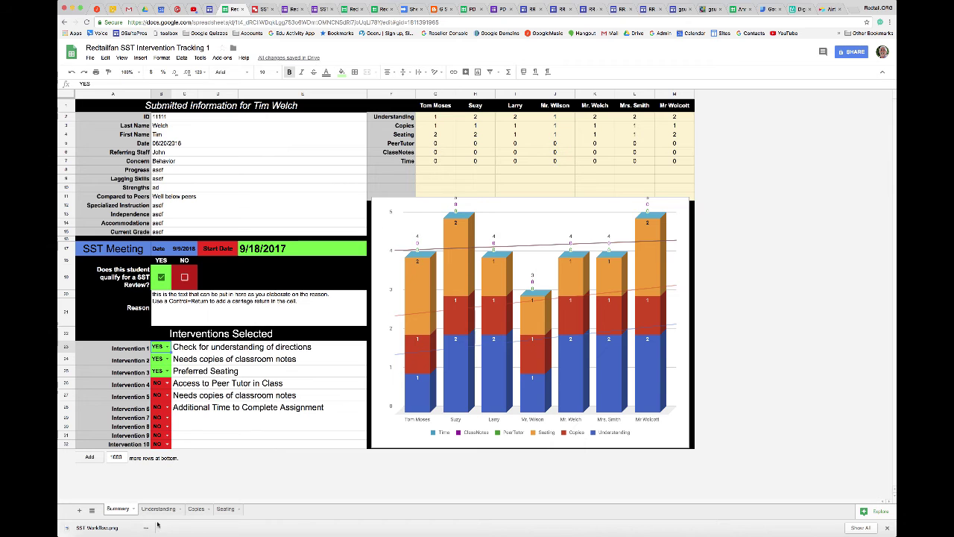
Review the Understanding, Copies and Seating grids and confirm the first date links to the Summary
click(158, 508)
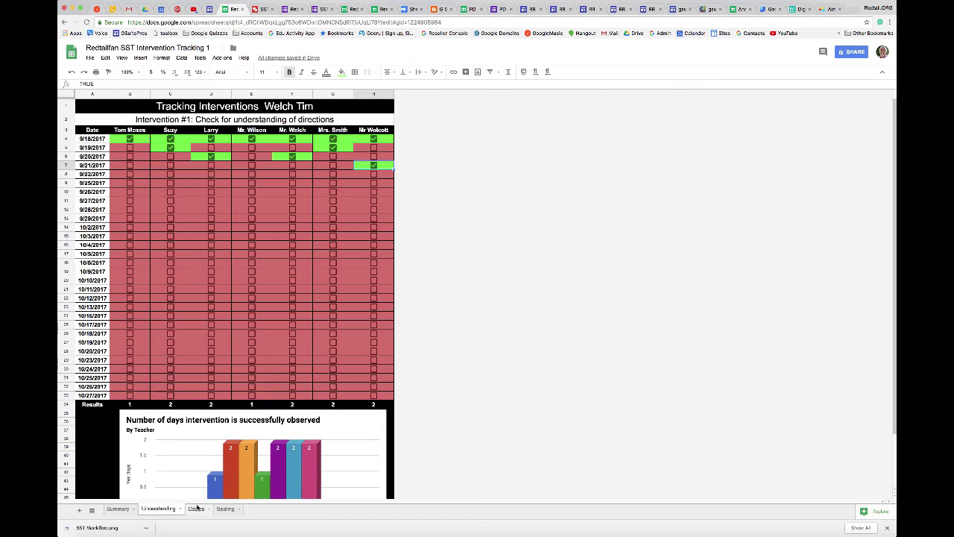
click(196, 509)
click(225, 509)
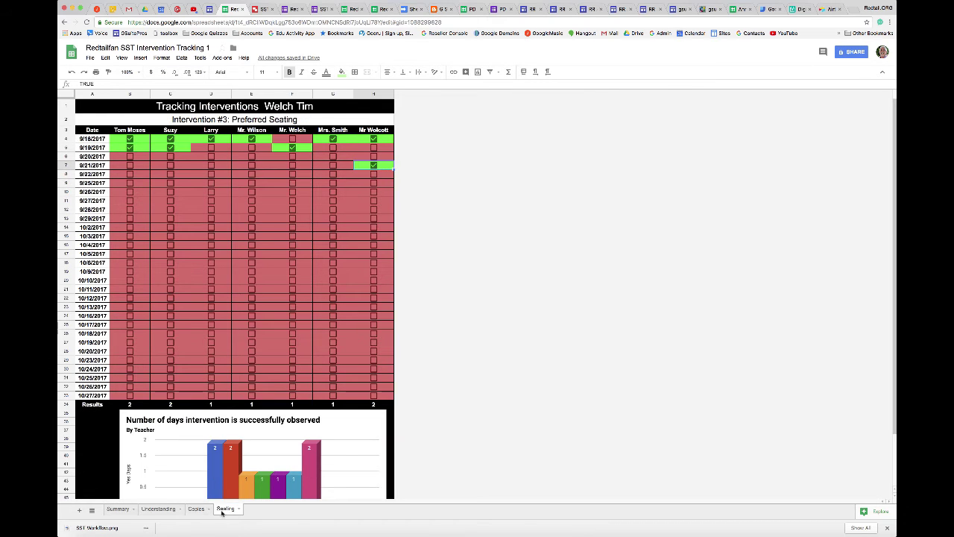
click(117, 508)
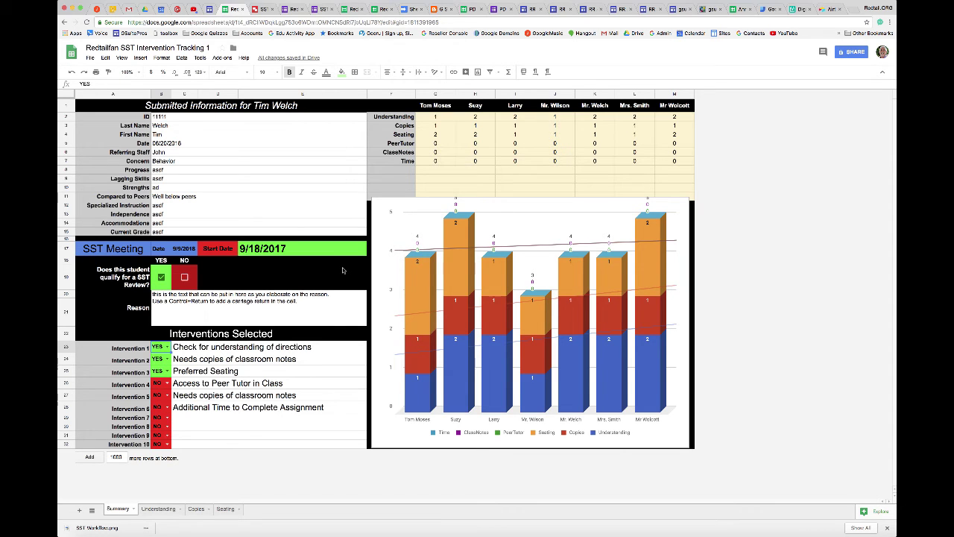
click(155, 510)
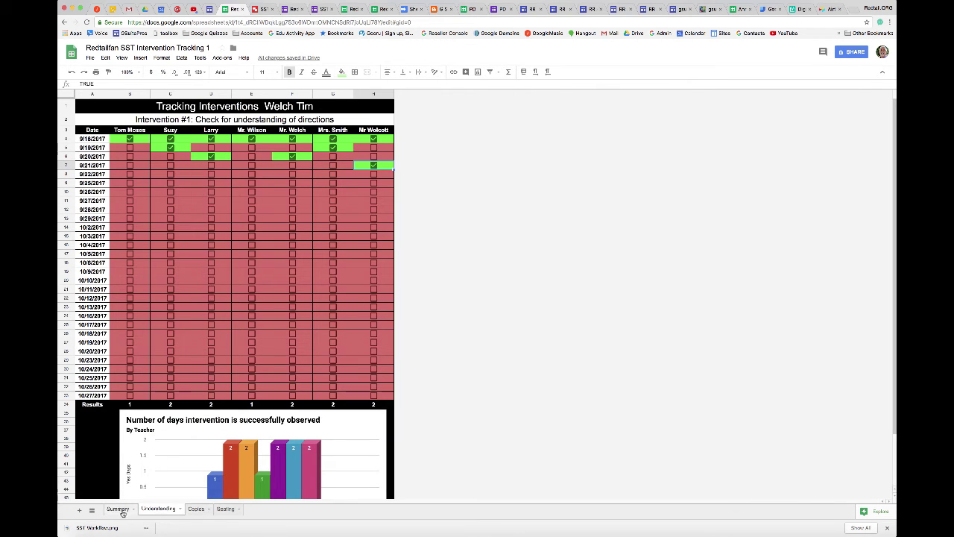
click(121, 510)
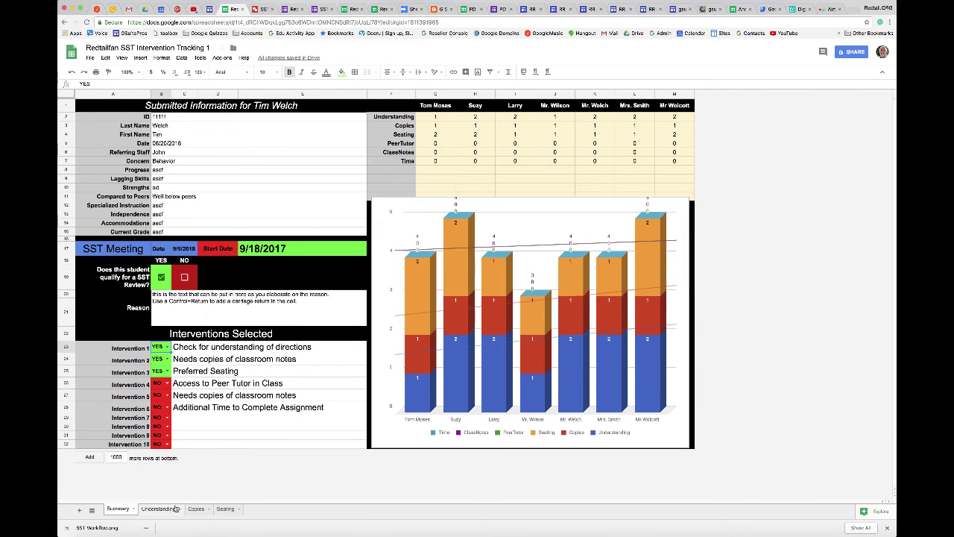
click(158, 509)
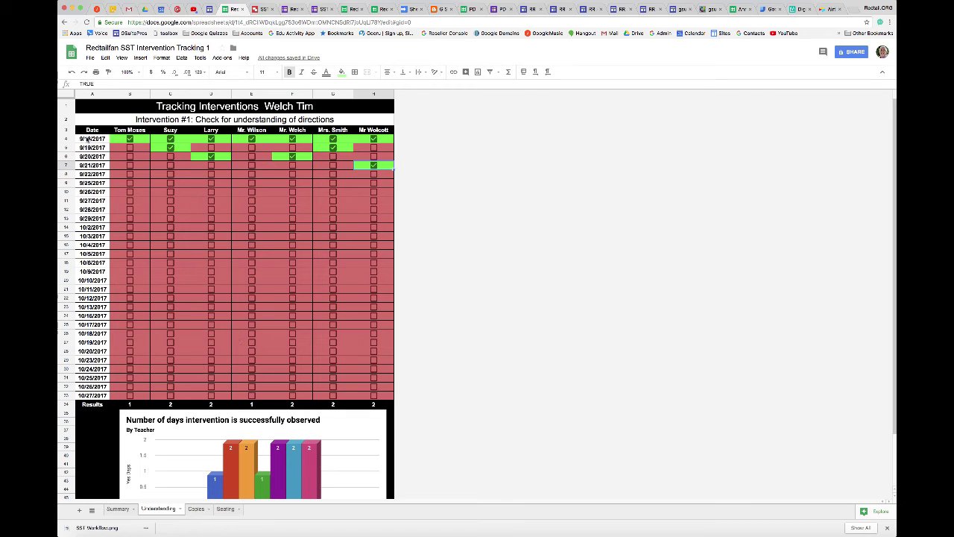
click(87, 140)
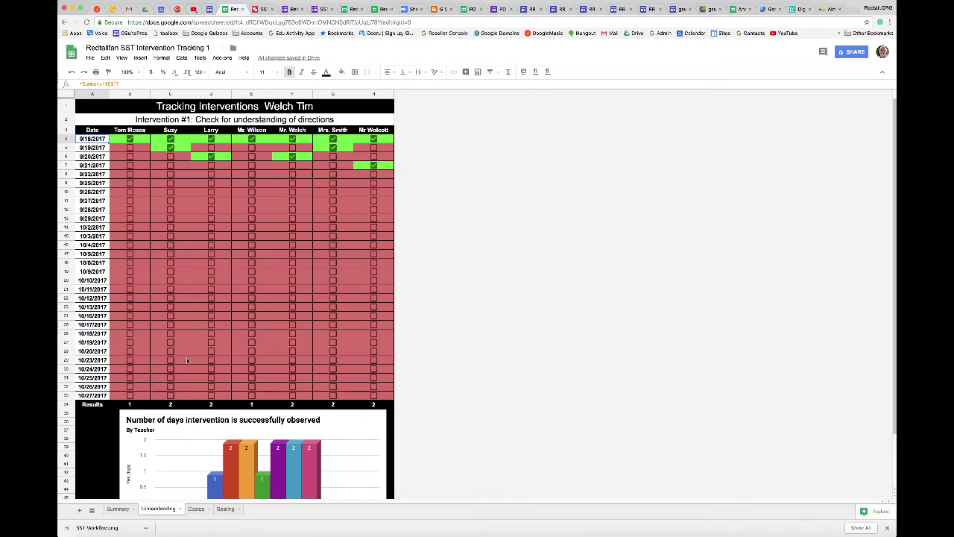
click(118, 509)
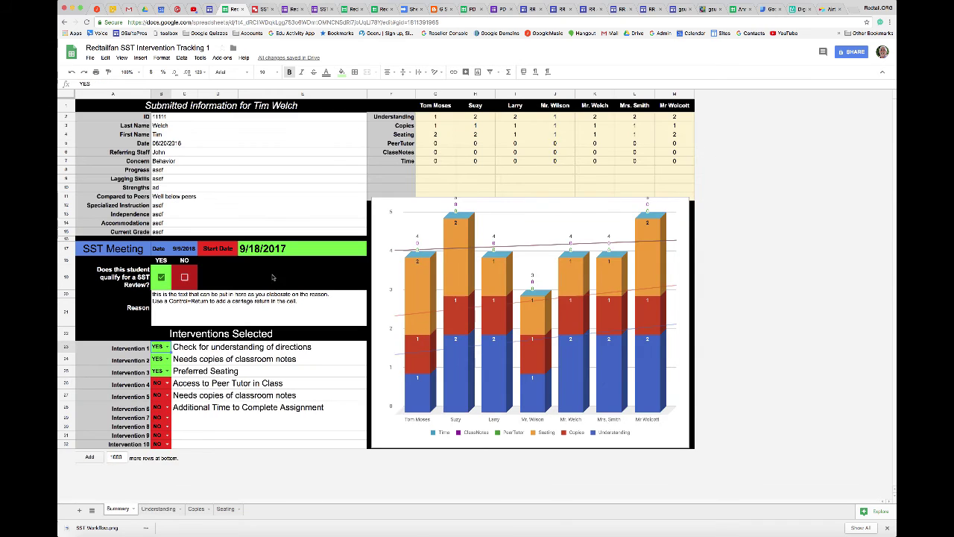
Change the Start Date to 9/25/2017 and inspect the Understanding grid's weekday date formulas
double_click(281, 252)
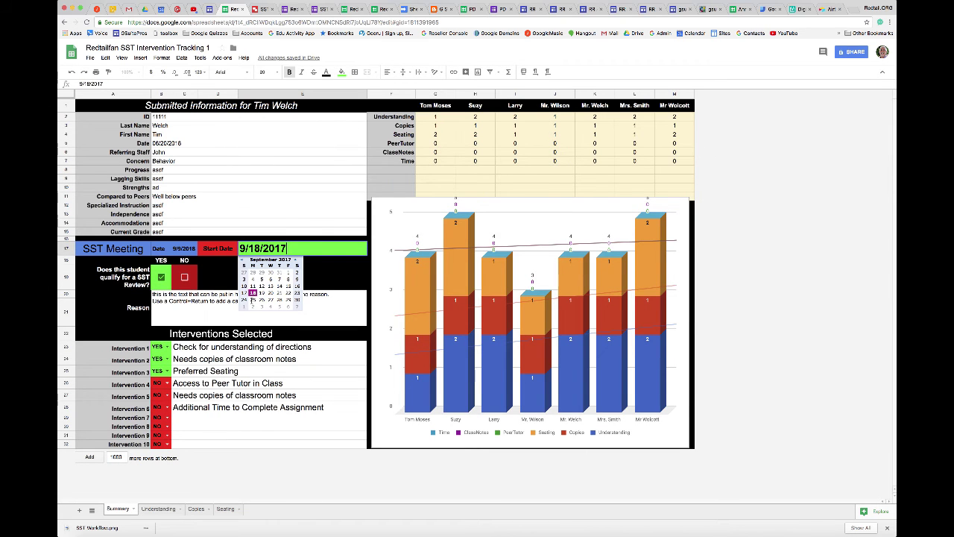
click(252, 299)
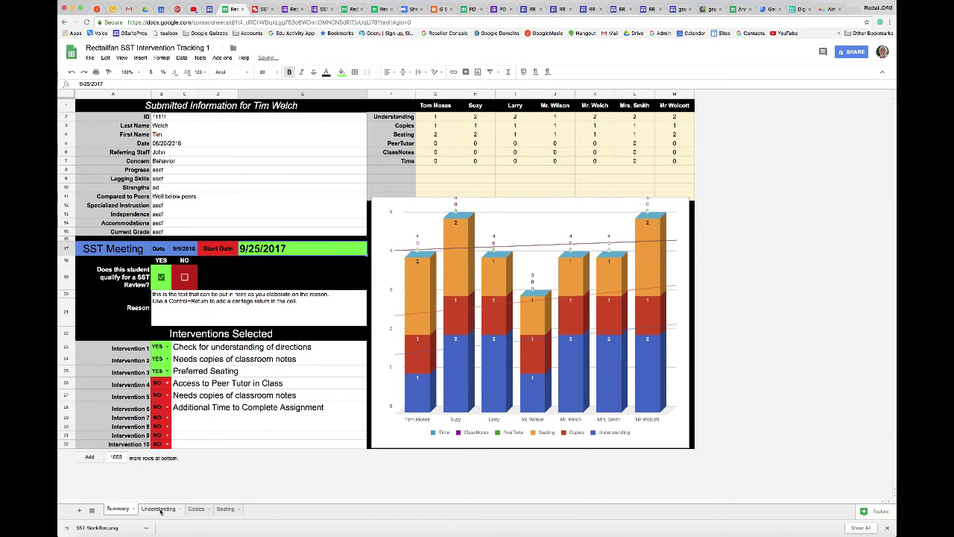
click(158, 508)
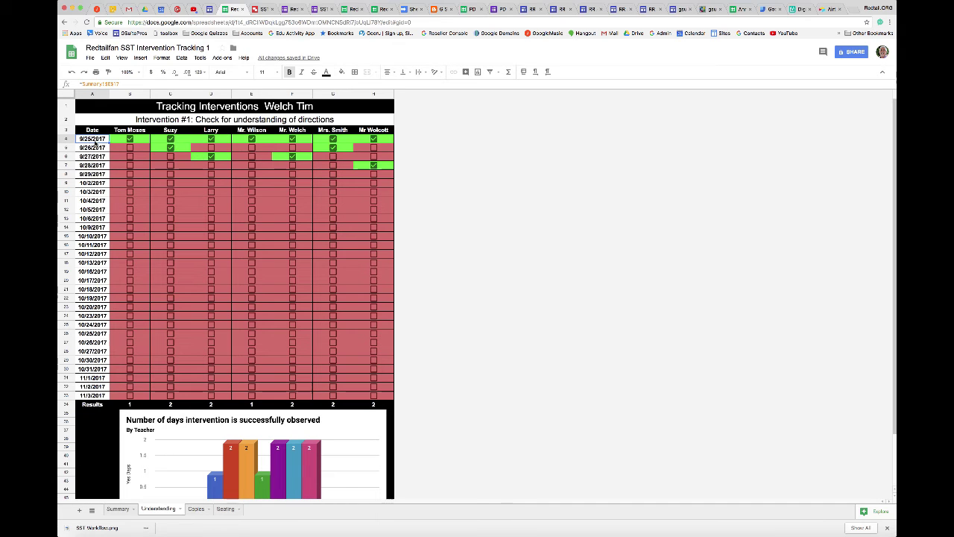
click(96, 147)
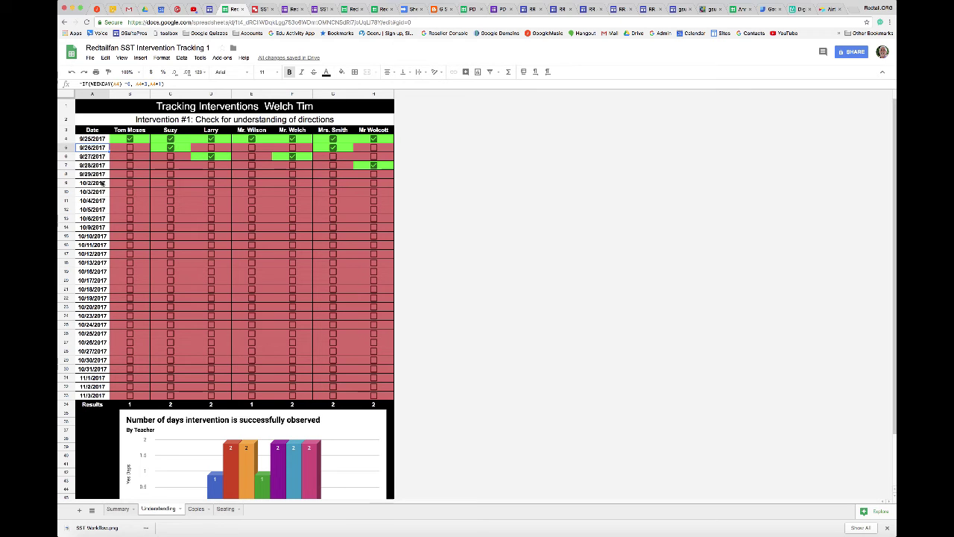
click(96, 184)
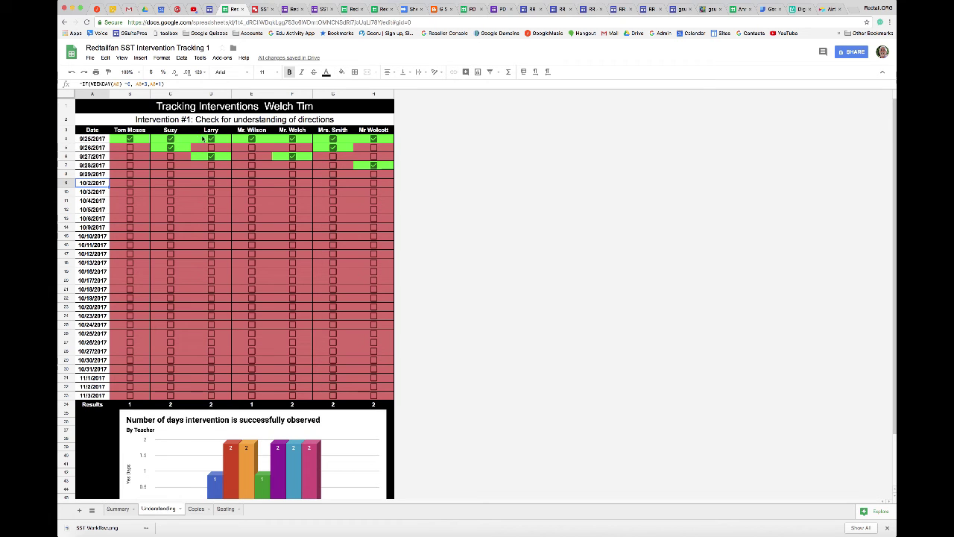
click(196, 509)
Check the Preferred Seating grid's dates and chart, then return to the Summary sheet
click(223, 510)
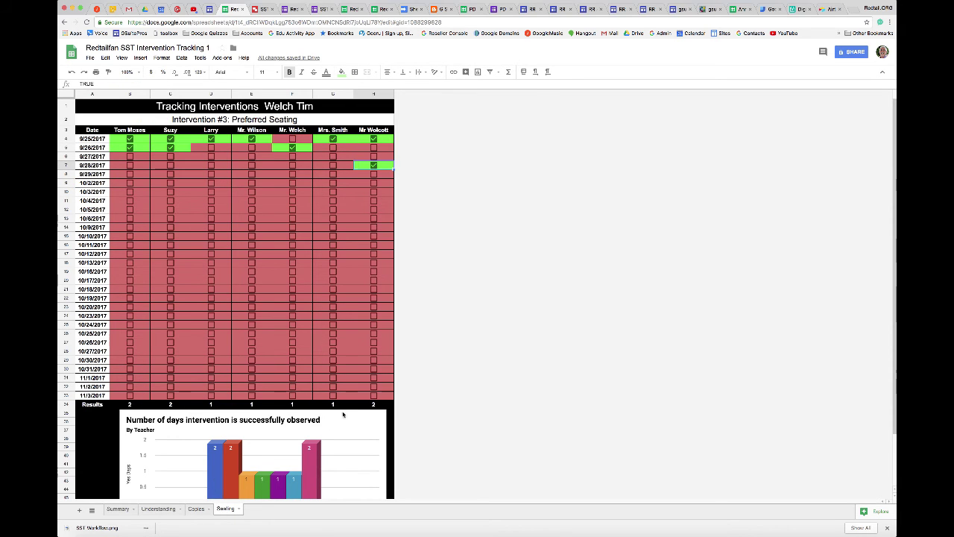
scroll(417, 363, down, 3)
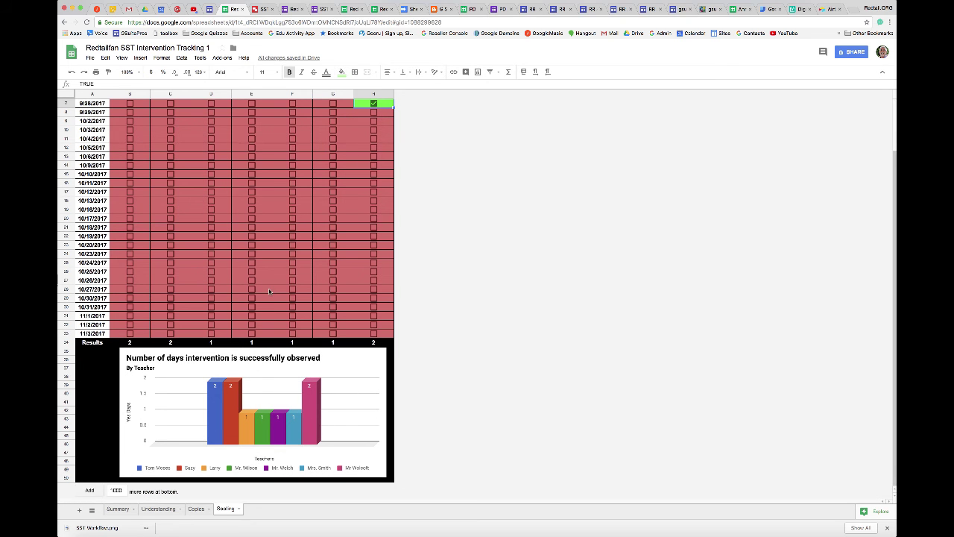
scroll(269, 291, up, 3)
scroll(234, 425, down, 3)
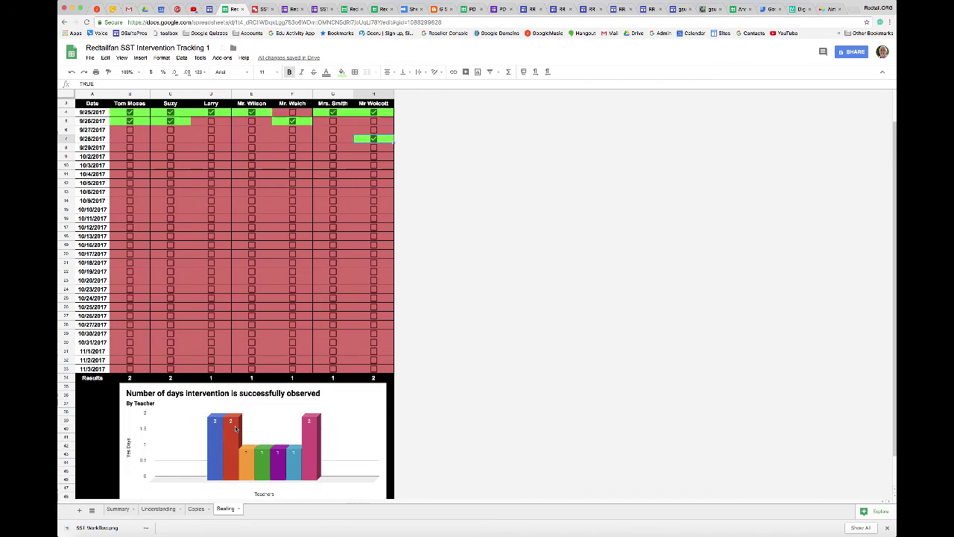
click(119, 510)
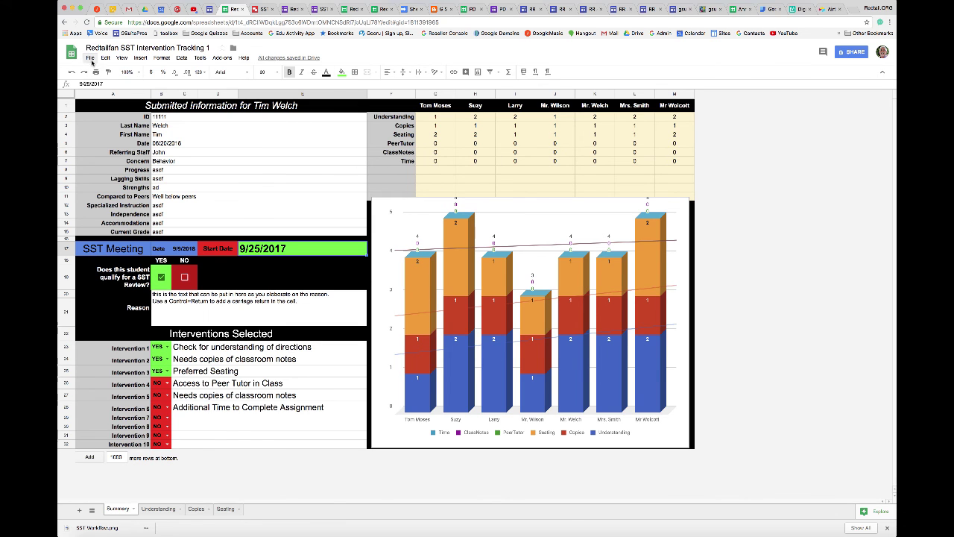
click(89, 58)
click(104, 260)
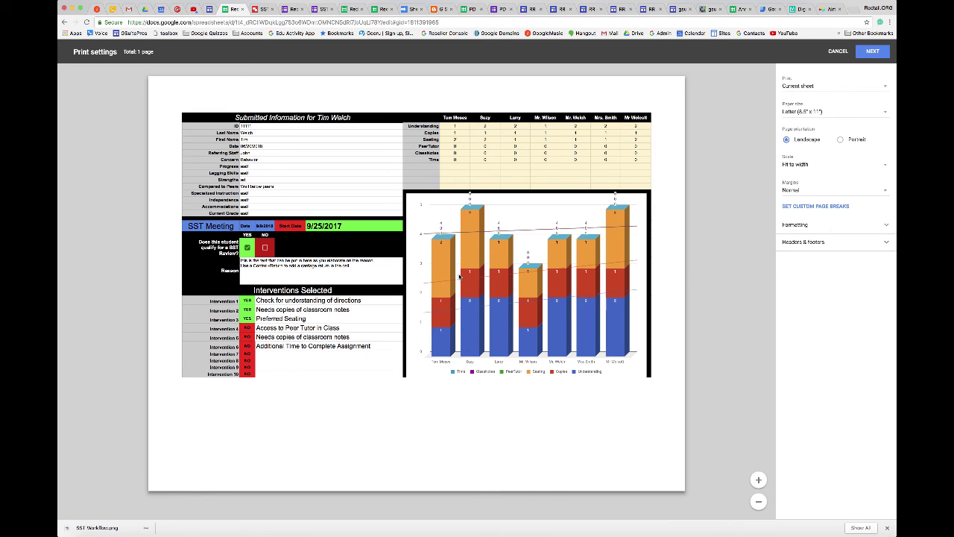
click(839, 51)
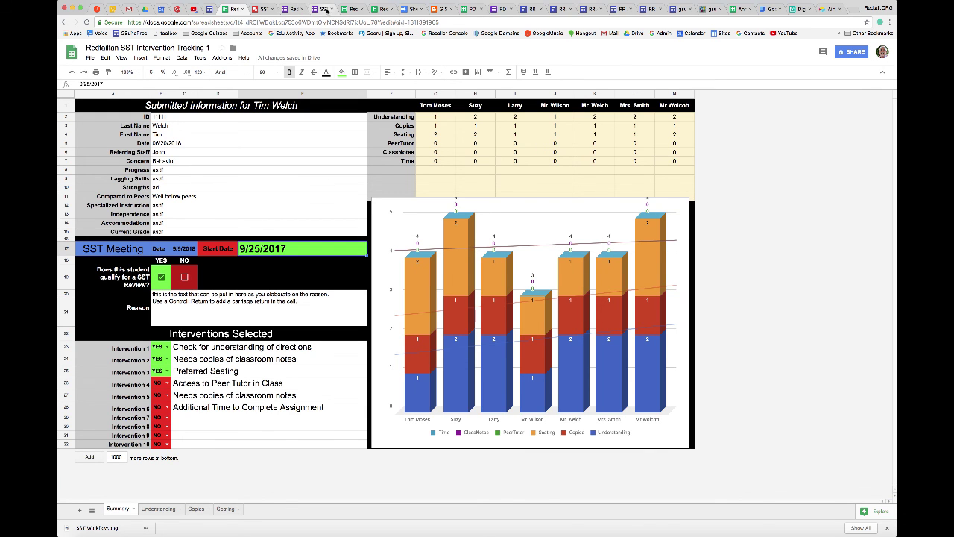
click(324, 9)
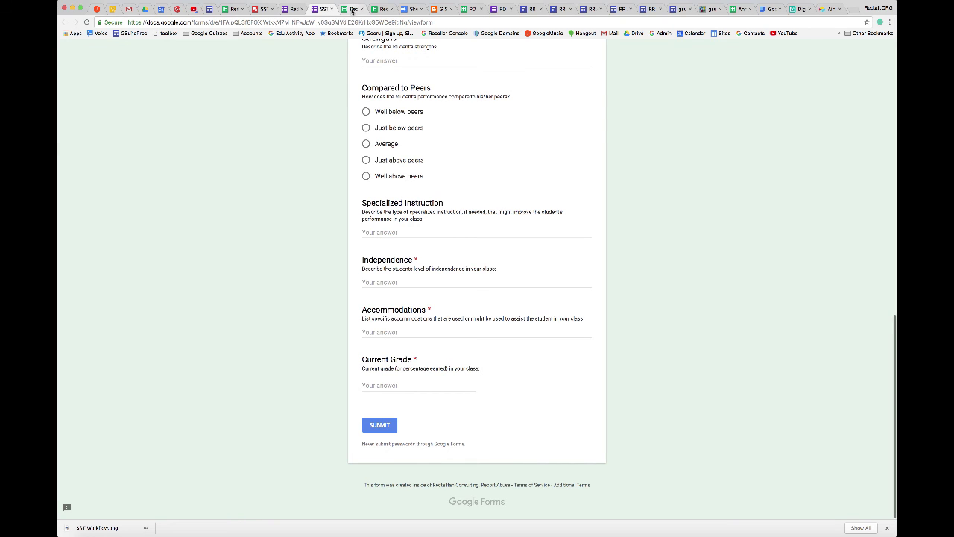
Visit the form's Responses spreadsheet, then bring up the blank SST Intervention Tracking Template
click(352, 9)
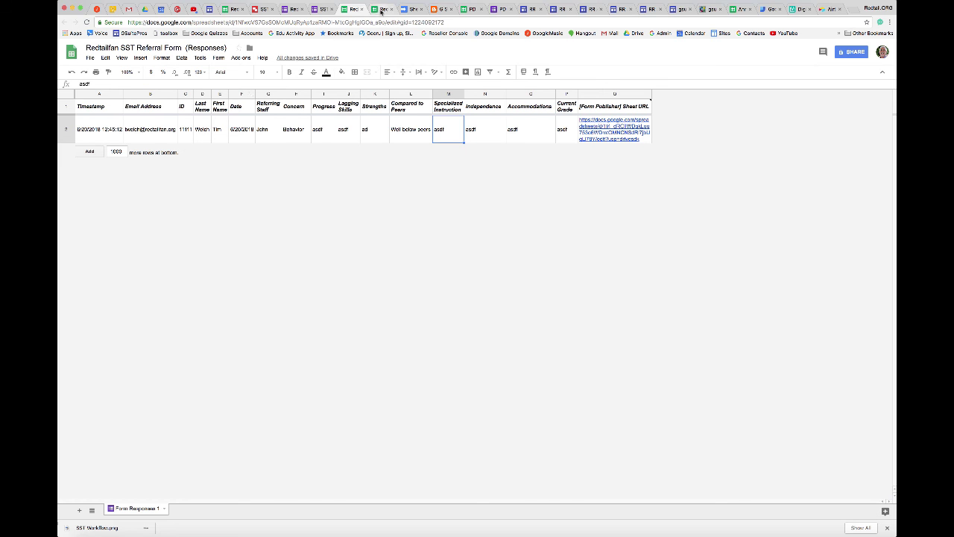
click(383, 9)
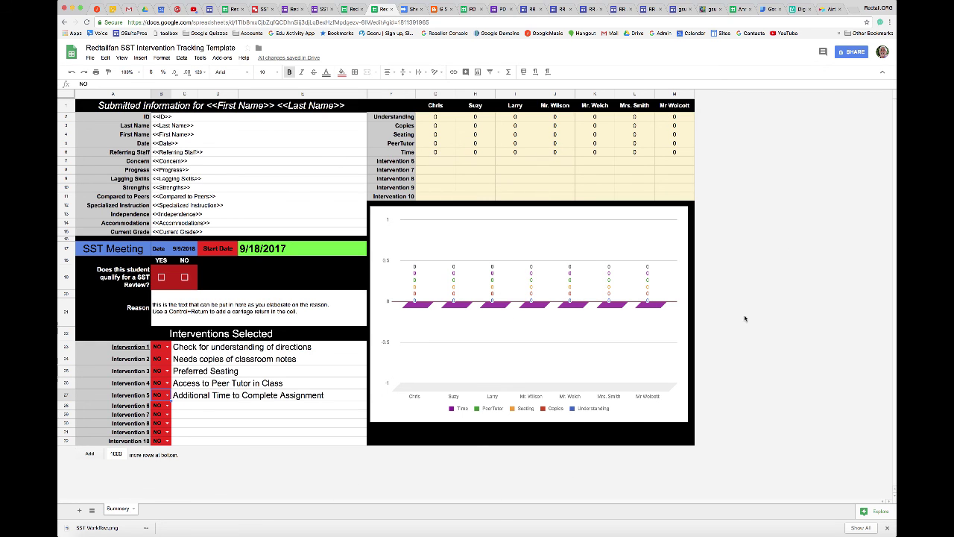
click(888, 0)
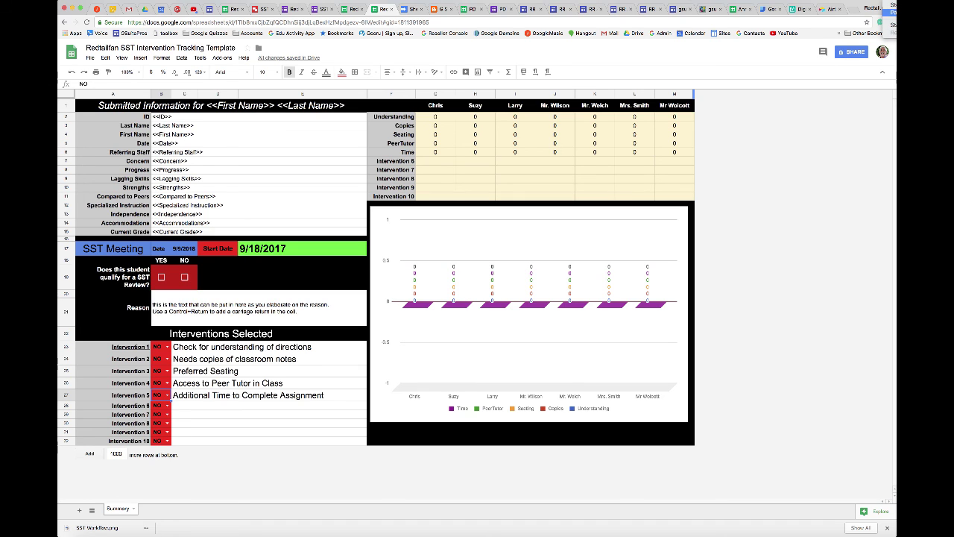